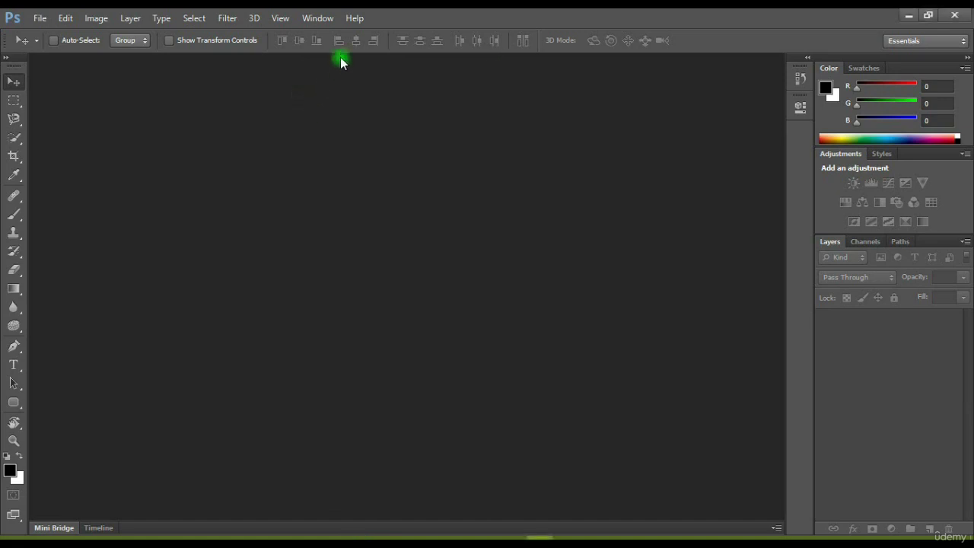
Select the Essentials (Default) workspace and reset it to its default layout
{"action": "left_click", "coordinate": [317, 19]}
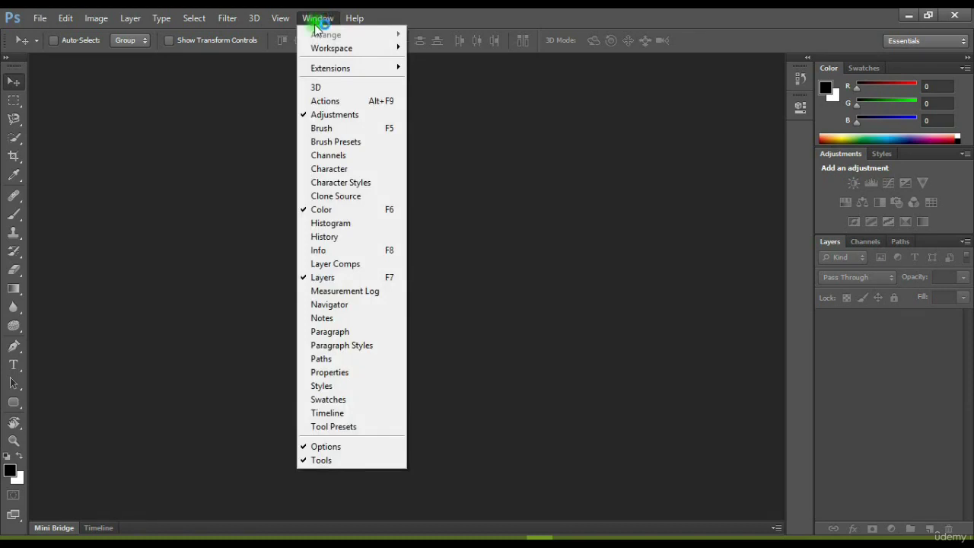
{"action": "left_click", "coordinate": [376, 53]}
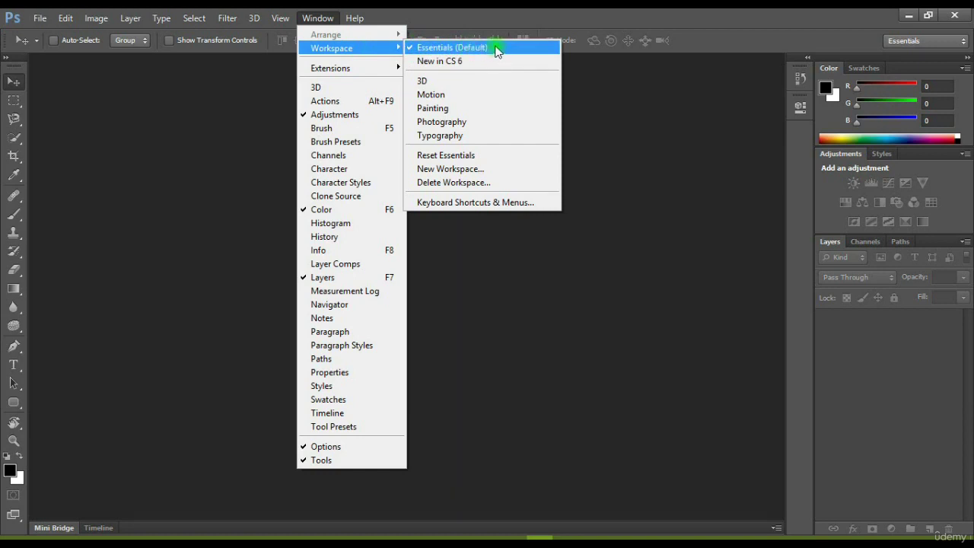
{"action": "left_click", "coordinate": [464, 46]}
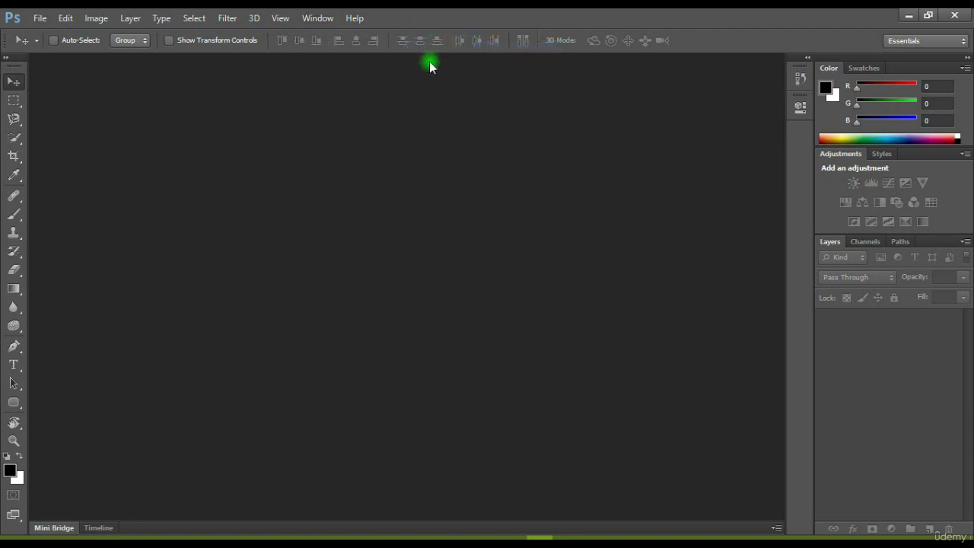
{"action": "left_click", "coordinate": [318, 19]}
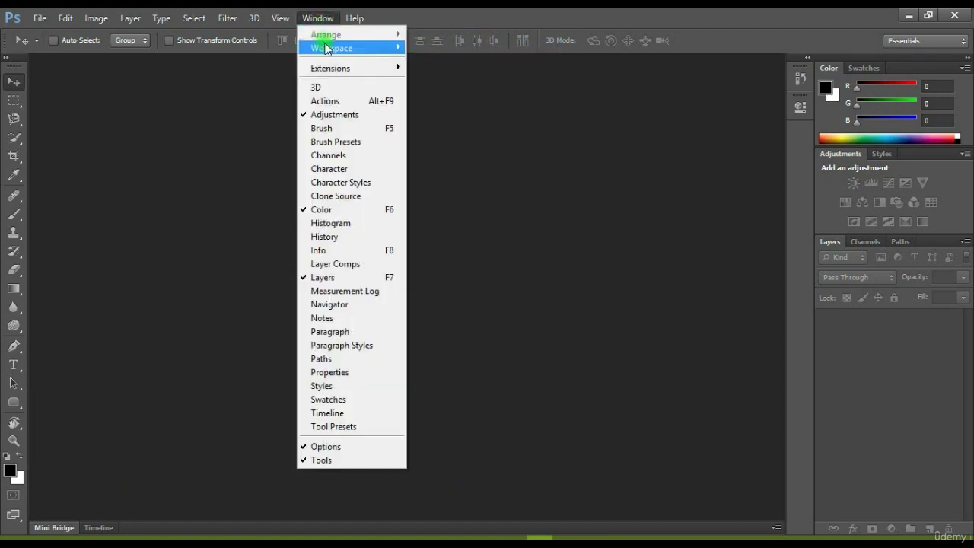
{"action": "mouse_move", "coordinate": [327, 49]}
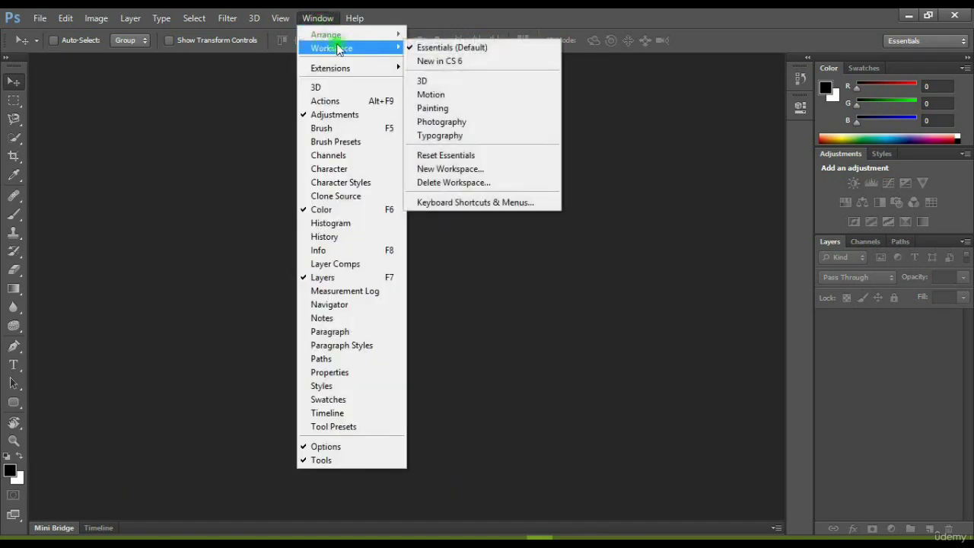
{"action": "left_click", "coordinate": [446, 156]}
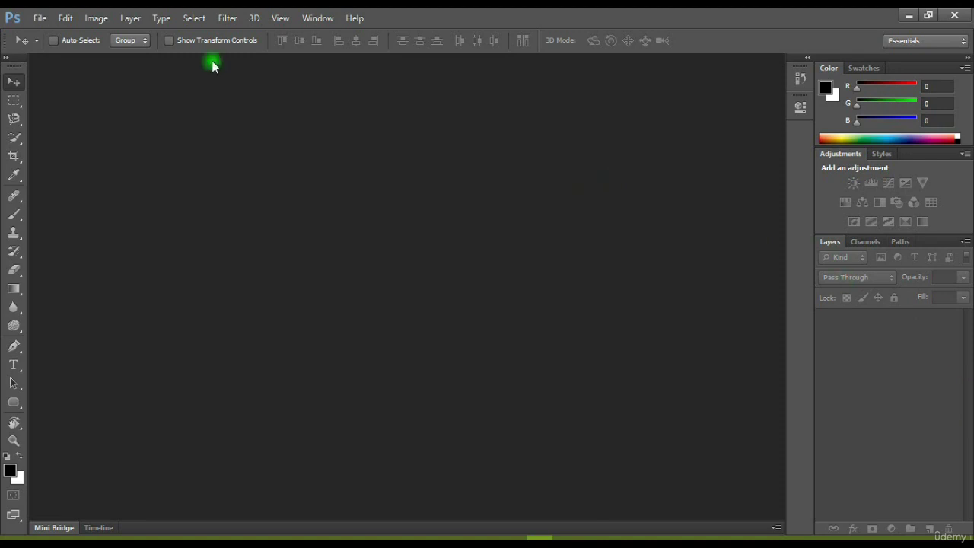
Open the Interface preferences and preview the four color themes from darkest to lightest
{"action": "left_click", "coordinate": [67, 18]}
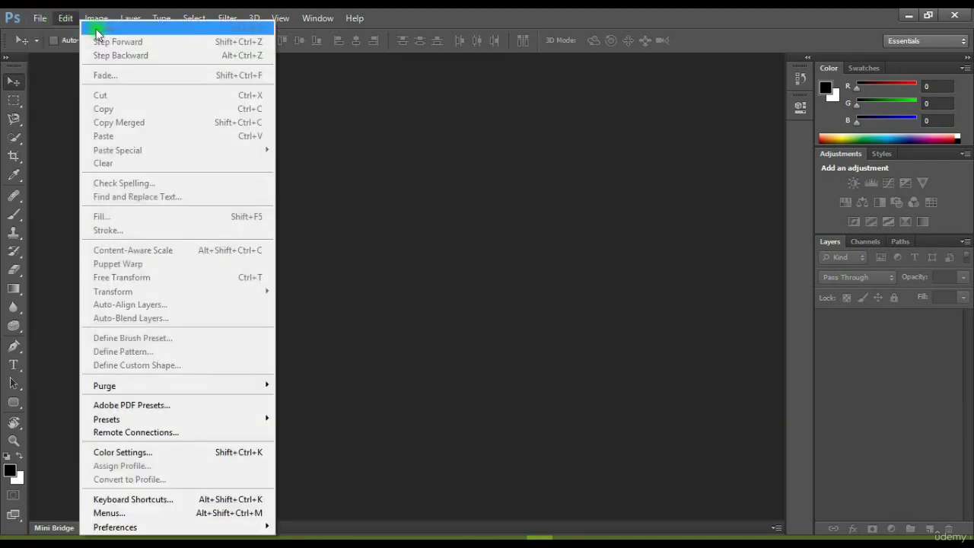
{"action": "mouse_move", "coordinate": [247, 531]}
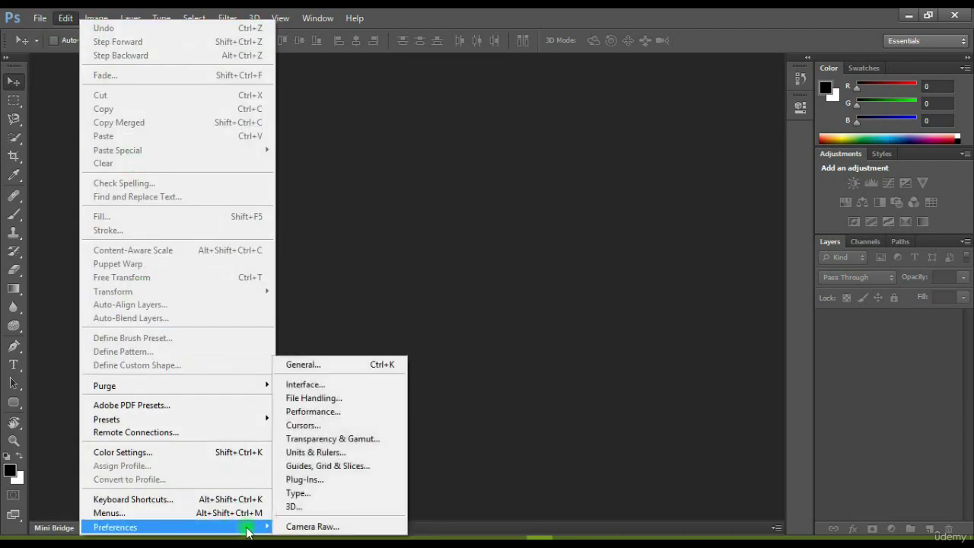
{"action": "left_click", "coordinate": [295, 386]}
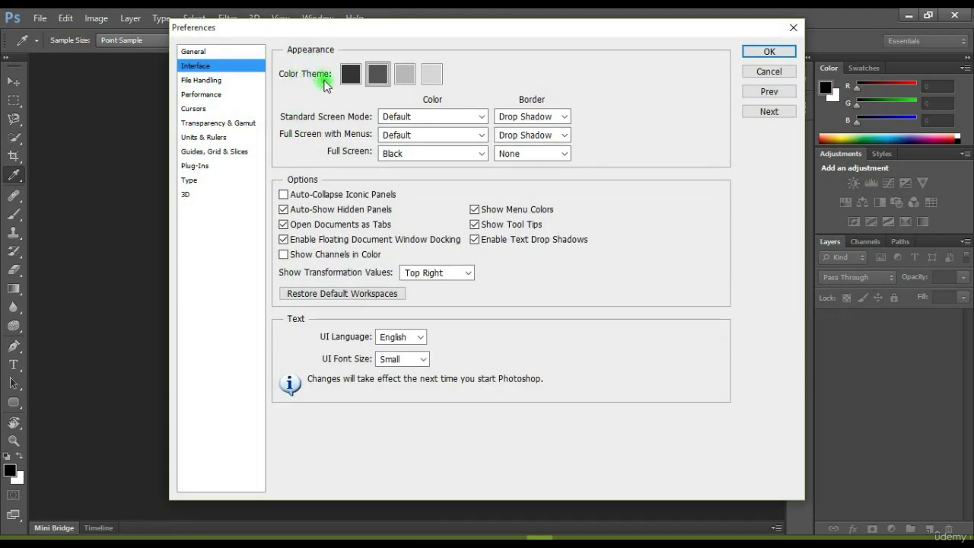
{"action": "left_click_drag", "start_coordinate": [380, 27], "coordinate": [473, 44]}
{"action": "left_click", "coordinate": [446, 90]}
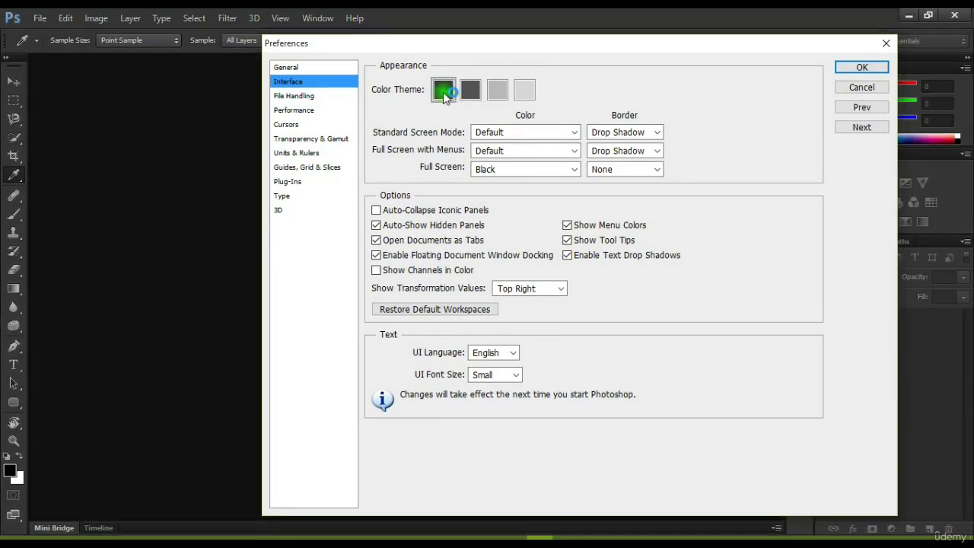
{"action": "left_click", "coordinate": [472, 90]}
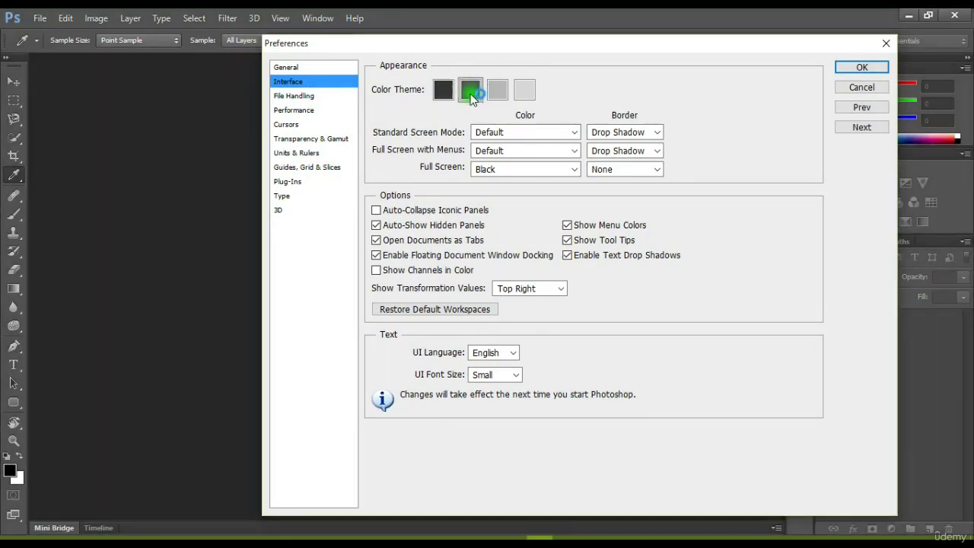
{"action": "left_click", "coordinate": [496, 91]}
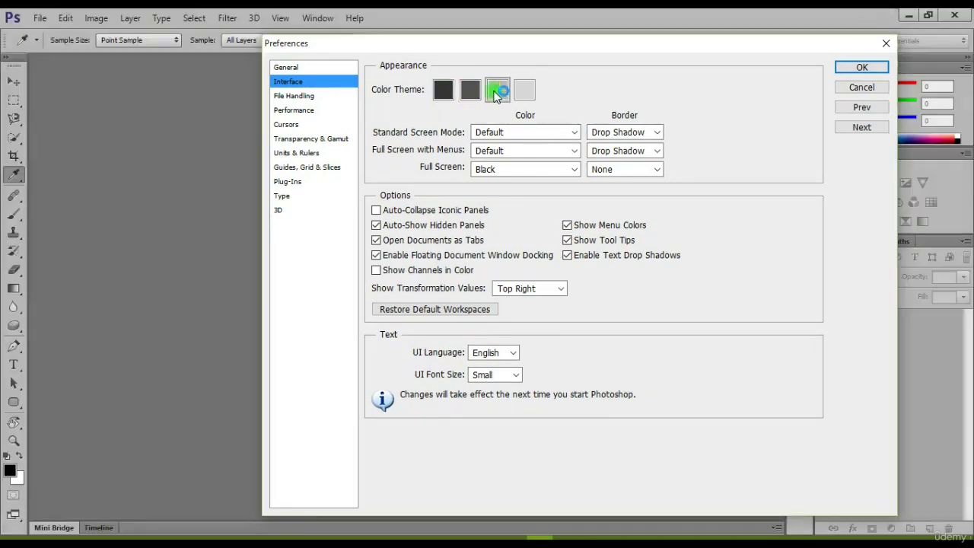
{"action": "left_click", "coordinate": [524, 90]}
Set the interface color theme to the second-darkest gray and accept the preferences
{"action": "left_click_drag", "start_coordinate": [519, 46], "coordinate": [449, 38]}
{"action": "left_click", "coordinate": [405, 79]}
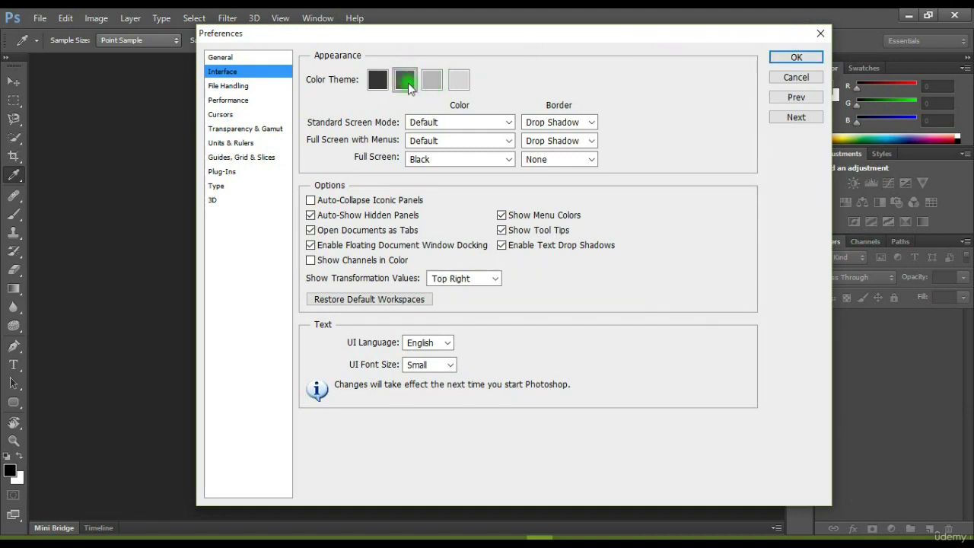
{"action": "left_click", "coordinate": [794, 57]}
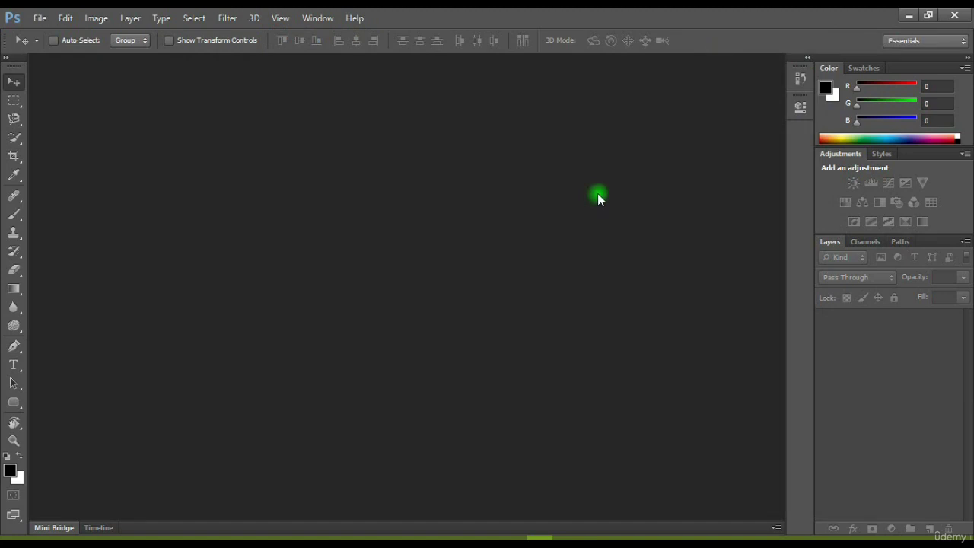
Start opening a file and browse to the work files folder inside One Learn Adobe Photoshop on the Desktop
{"action": "left_click", "coordinate": [39, 17]}
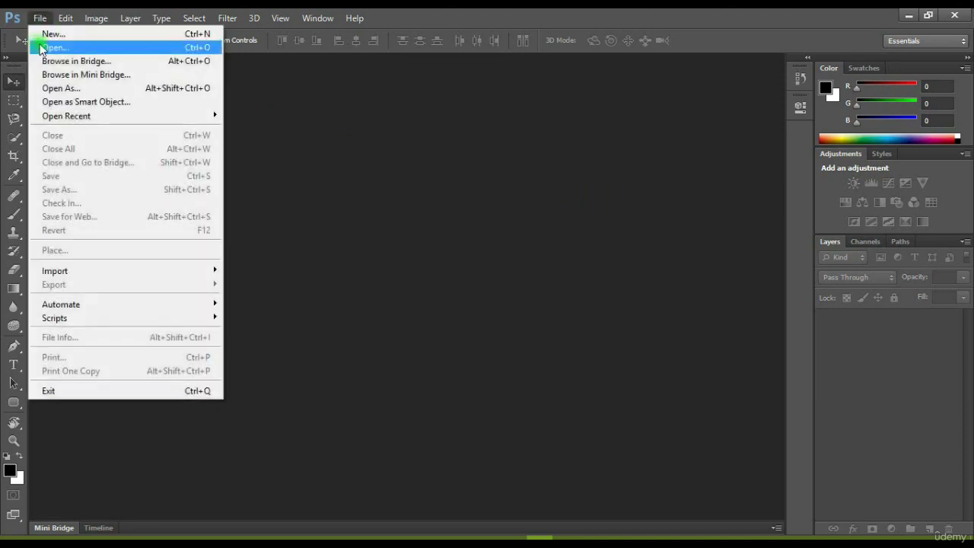
{"action": "left_click", "coordinate": [46, 48]}
{"action": "left_click", "coordinate": [321, 186]}
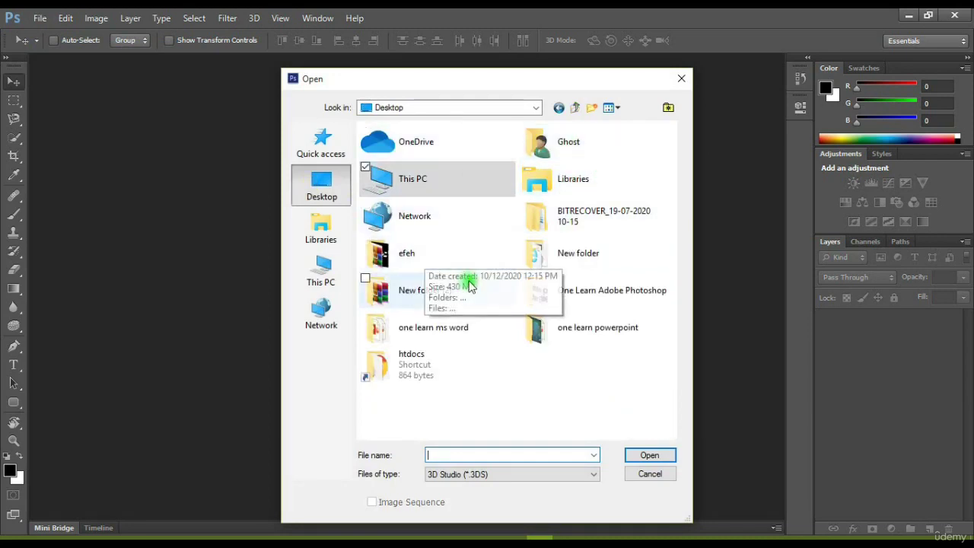
{"action": "left_click", "coordinate": [617, 297]}
{"action": "double_click", "coordinate": [617, 297]}
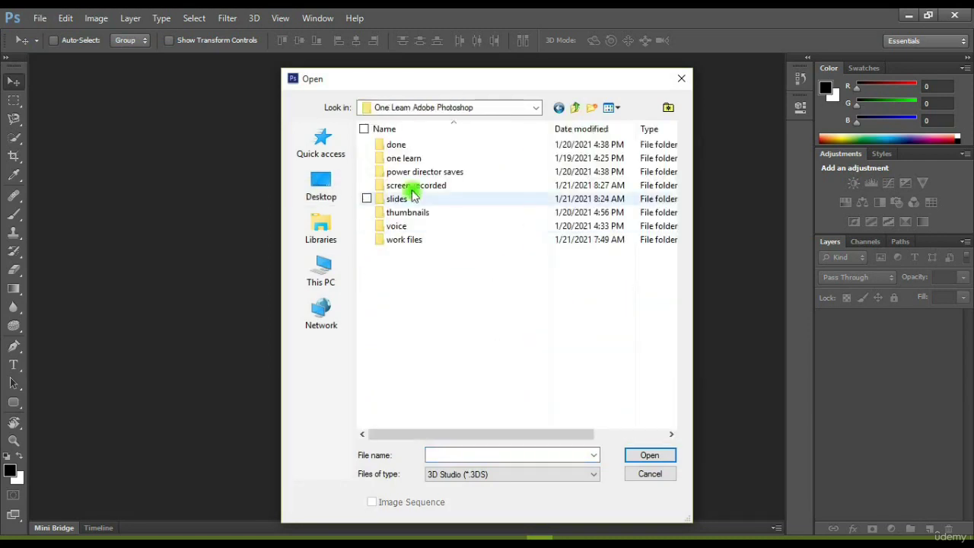
{"action": "double_click", "coordinate": [410, 239]}
Filter the file list to the Photoshop (*.PSD;*.PDD) format and open lesson 3.psd
{"action": "left_click", "coordinate": [587, 476]}
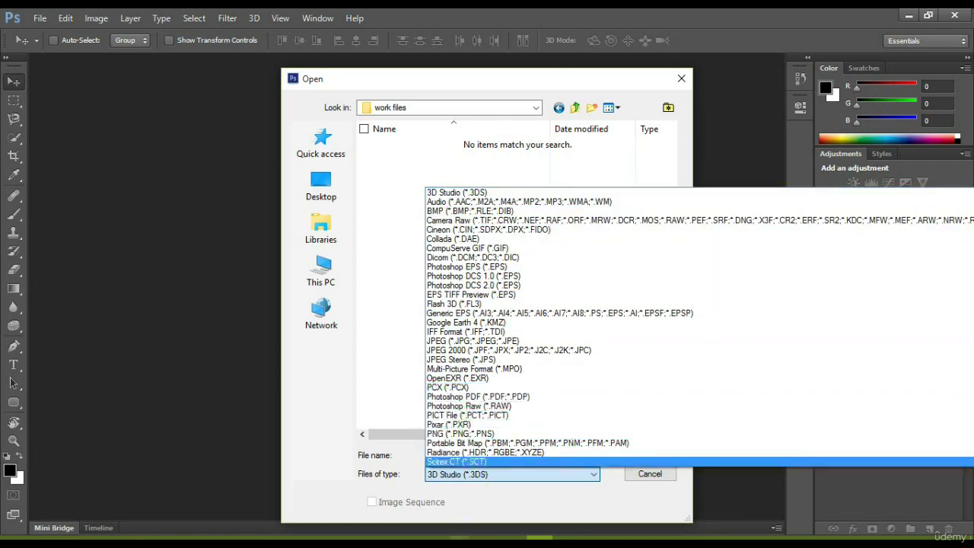
{"action": "left_click", "coordinate": [482, 525]}
{"action": "left_click", "coordinate": [515, 473]}
{"action": "scroll", "coordinate": [479, 304], "scroll_direction": "up", "scroll_amount": 5}
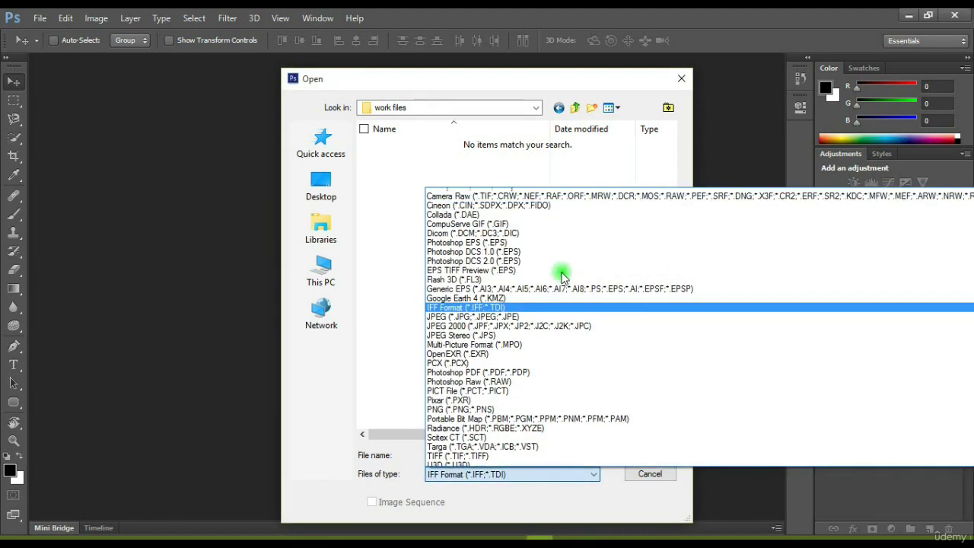
{"action": "left_click", "coordinate": [469, 193]}
{"action": "left_click", "coordinate": [468, 197]}
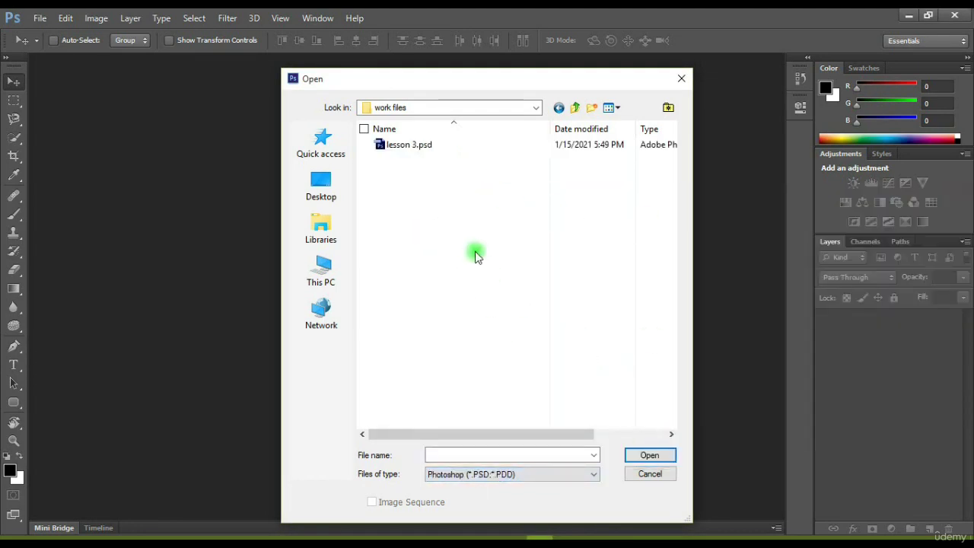
{"action": "left_click", "coordinate": [402, 148]}
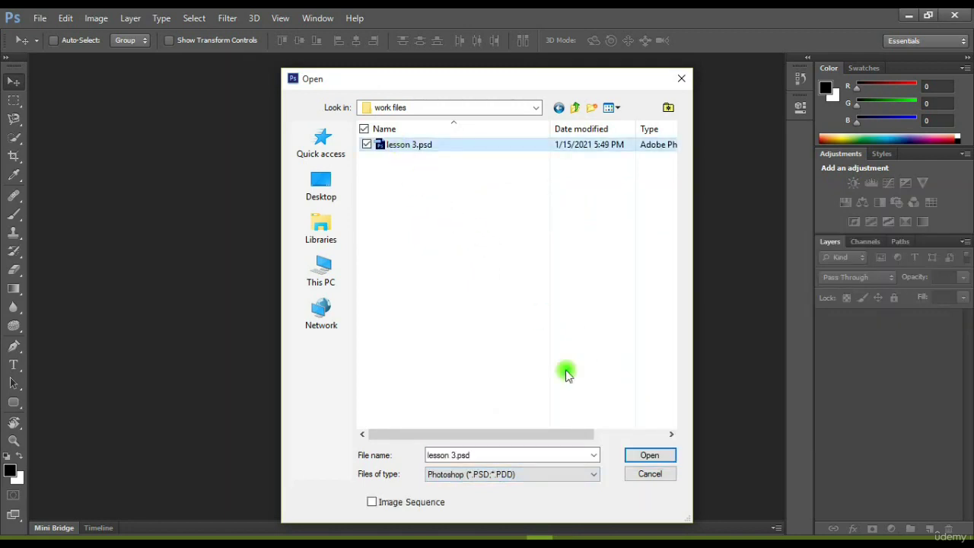
{"action": "left_click", "coordinate": [645, 456]}
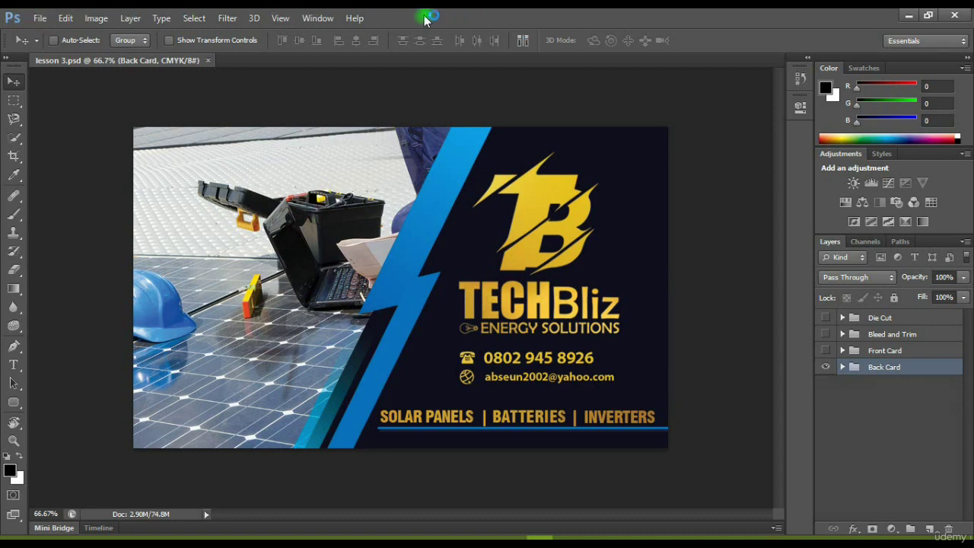
{"action": "left_click", "coordinate": [42, 19]}
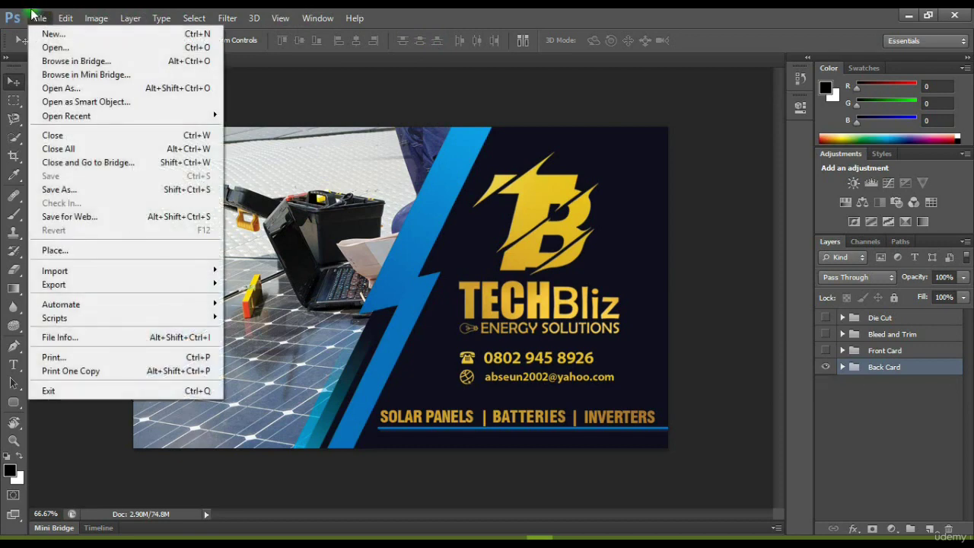
{"action": "left_click", "coordinate": [67, 17]}
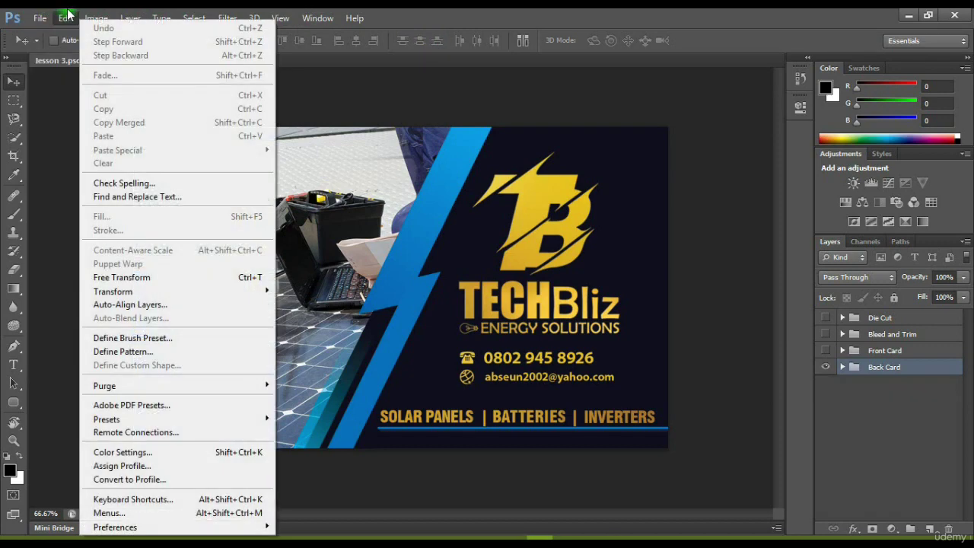
{"action": "left_click", "coordinate": [96, 17]}
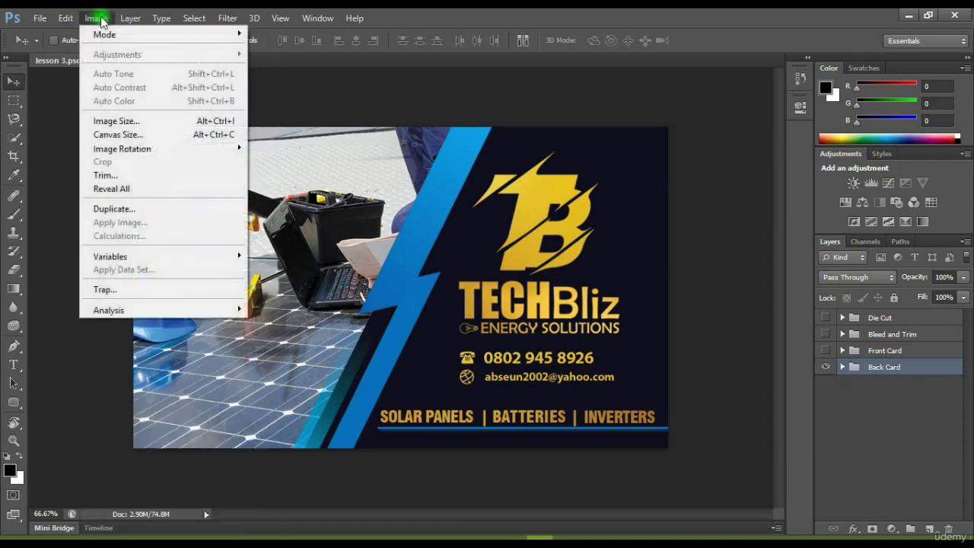
{"action": "mouse_move", "coordinate": [127, 18]}
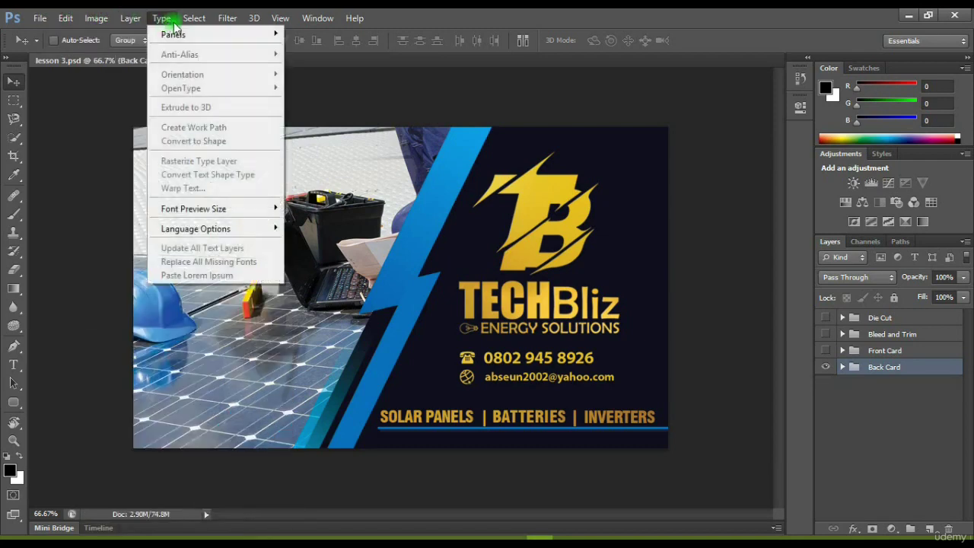
{"action": "mouse_move", "coordinate": [194, 22]}
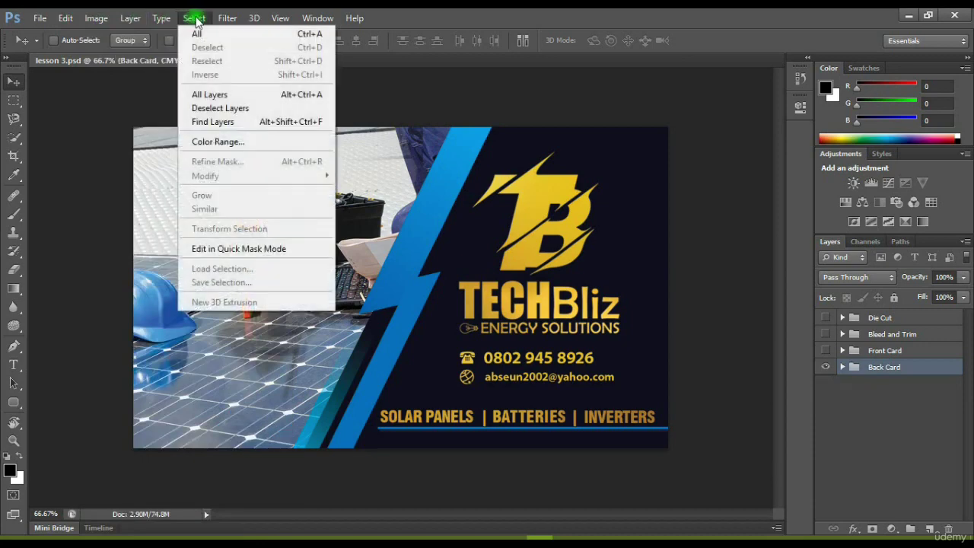
{"action": "mouse_move", "coordinate": [239, 25]}
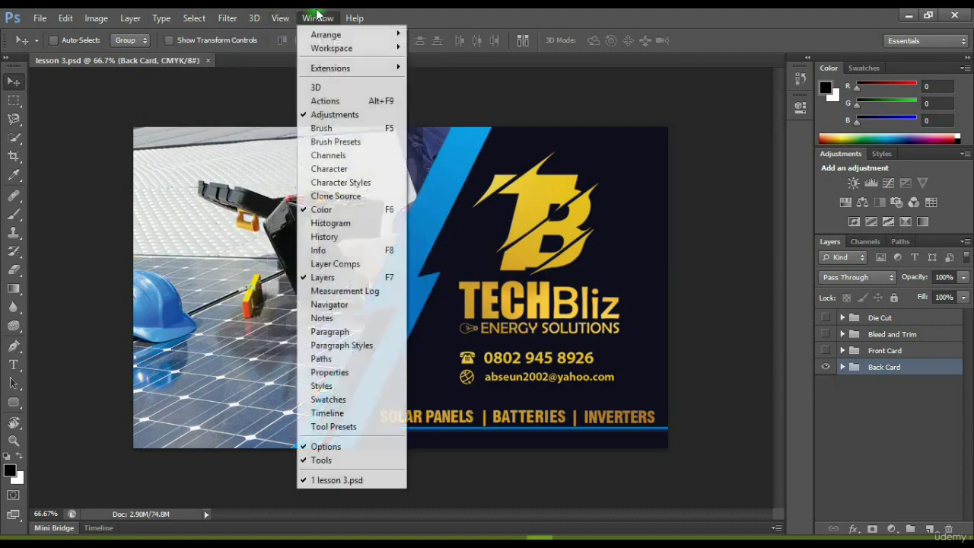
{"action": "left_click", "coordinate": [354, 18]}
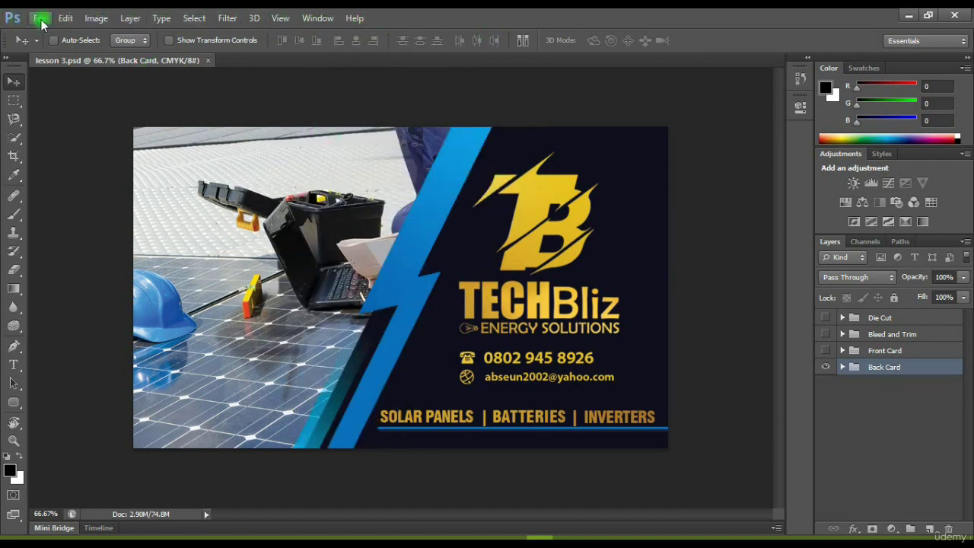
{"action": "left_click", "coordinate": [40, 18]}
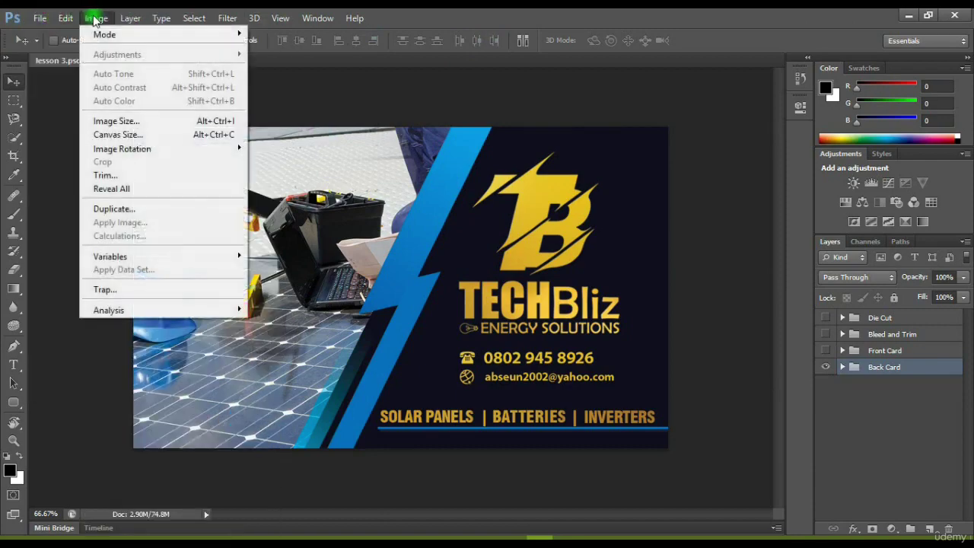
{"action": "mouse_move", "coordinate": [95, 17]}
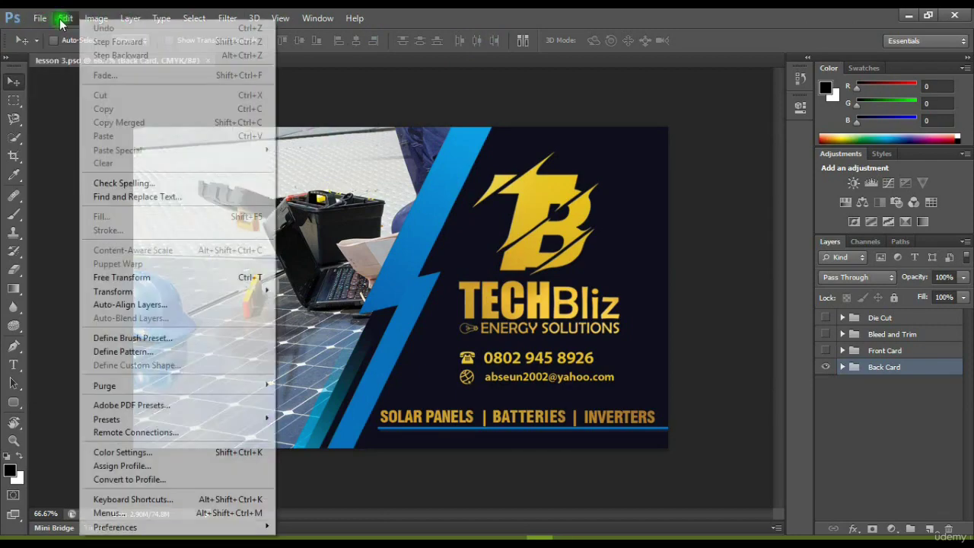
{"action": "mouse_move", "coordinate": [33, 17]}
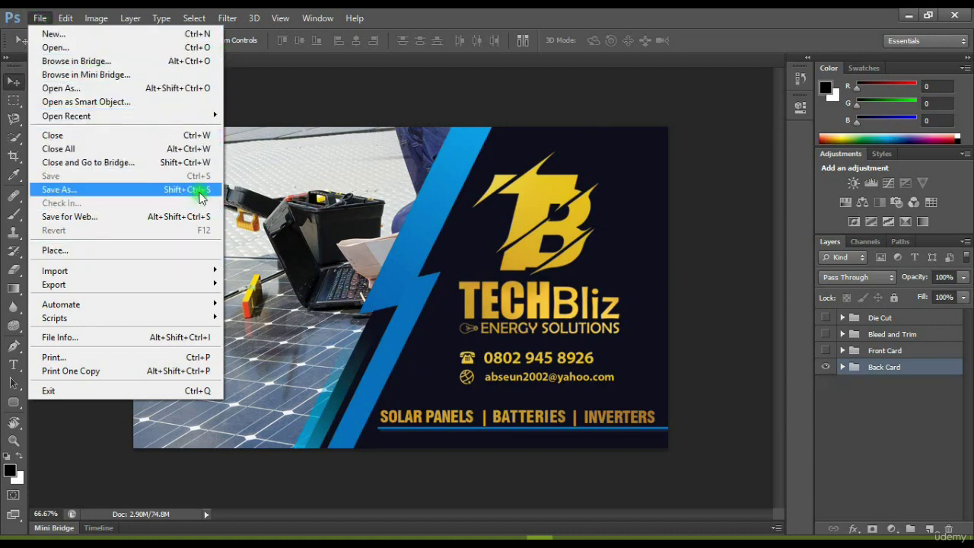
{"action": "left_click", "coordinate": [131, 18]}
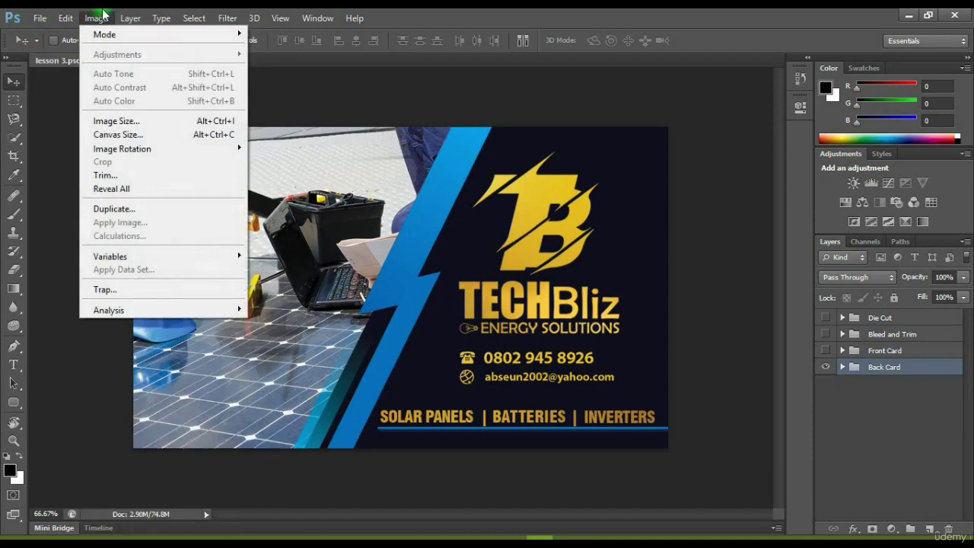
{"action": "mouse_move", "coordinate": [164, 20]}
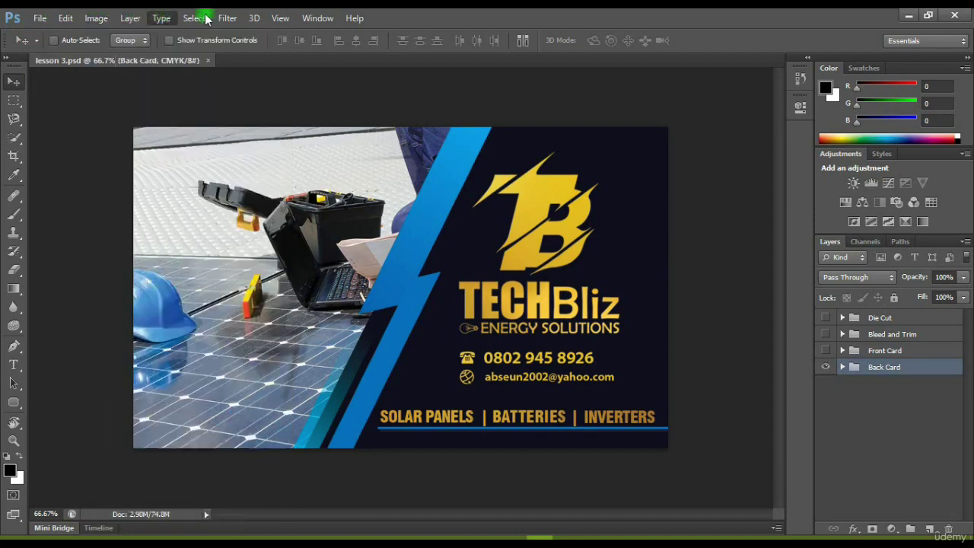
{"action": "mouse_move", "coordinate": [90, 18]}
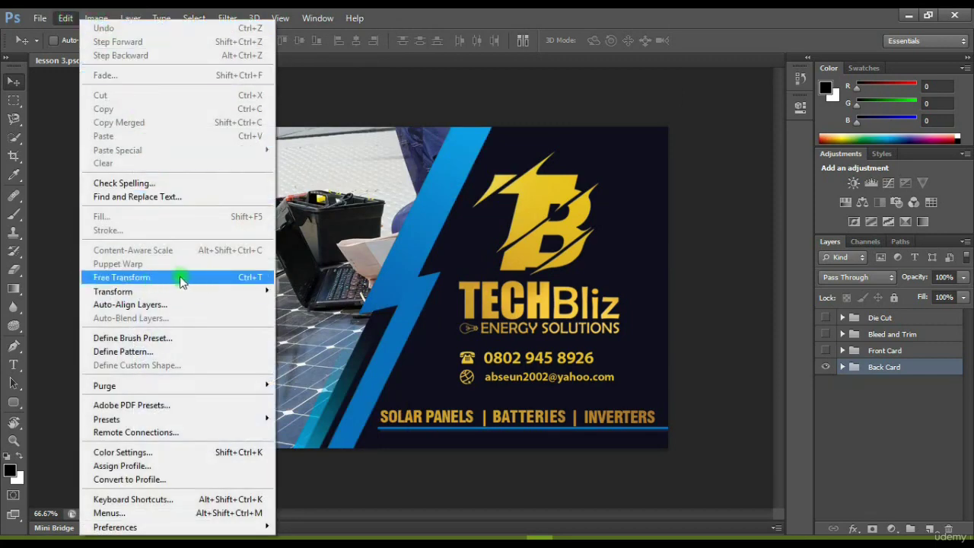
{"action": "left_click", "coordinate": [539, 66]}
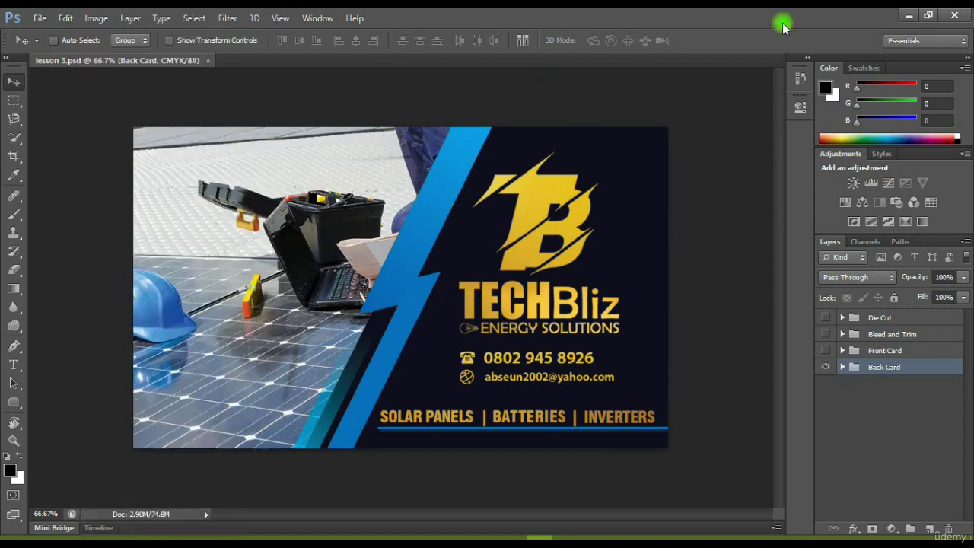